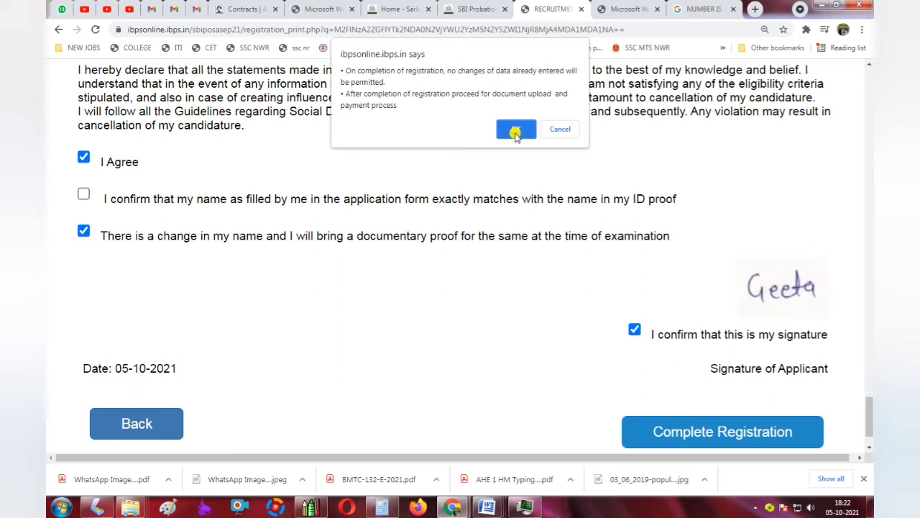
# Accept the notice that registration details cannot be changed after completion.
pyautogui.click(516, 131)
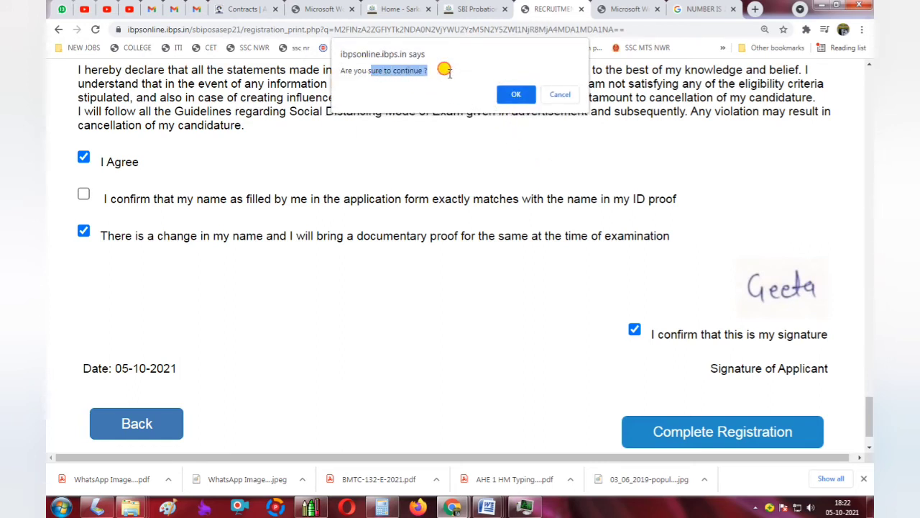
# Confirm completing the registration and bring up the Guidelines for Document Upload.
pyautogui.click(516, 93)
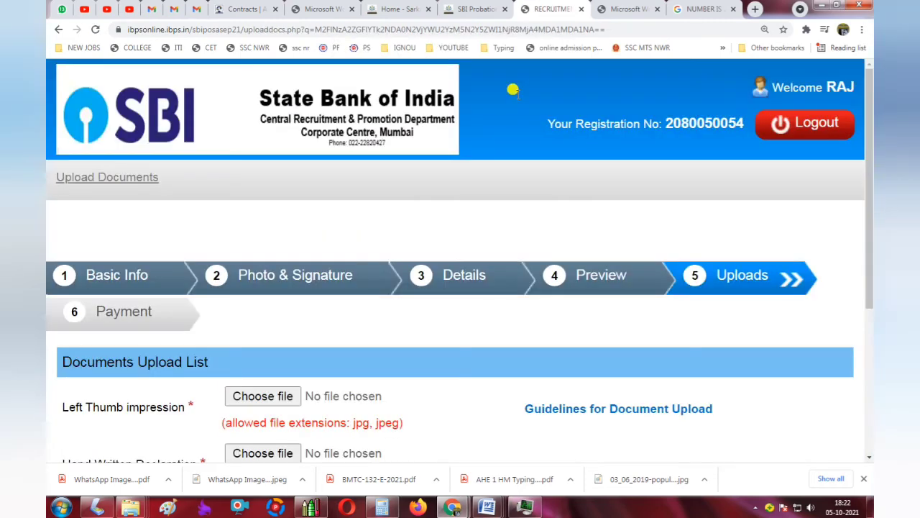
pyautogui.scroll(-2, 482, 232)
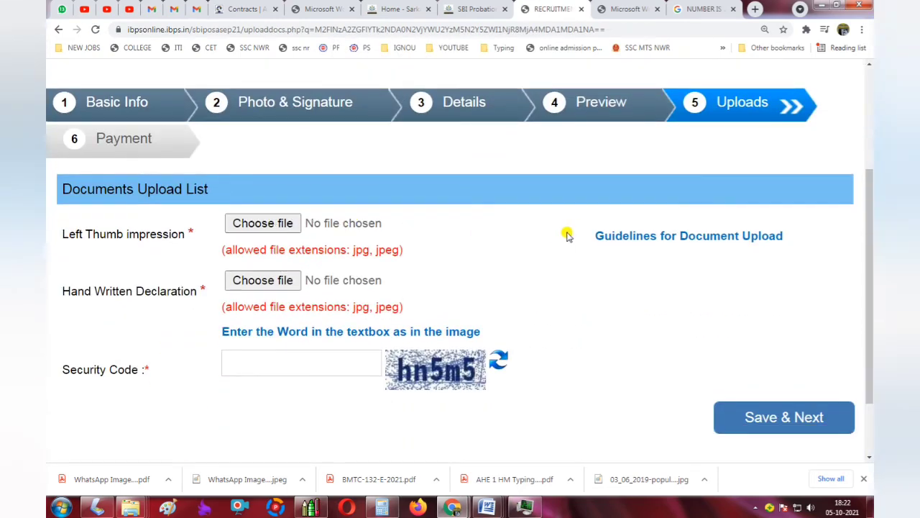
pyautogui.click(643, 236)
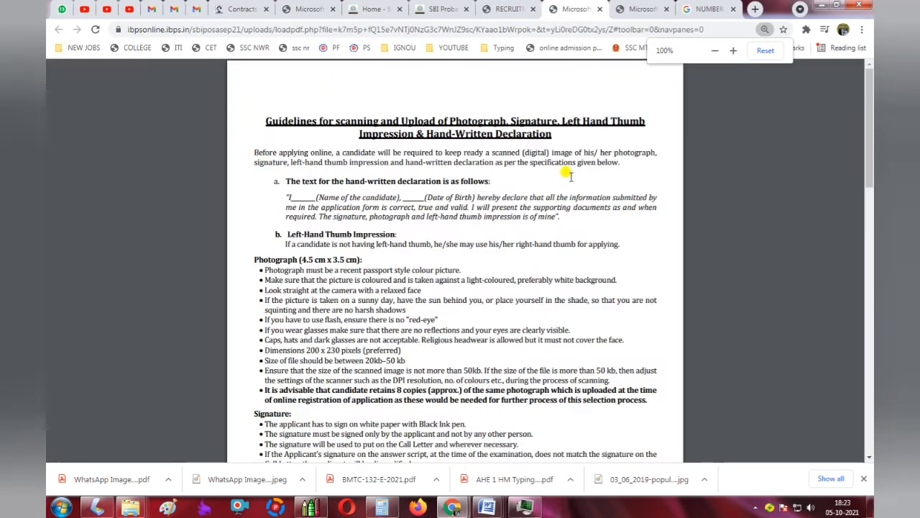
# Review the hand-written declaration's black-ink and file-size requirements, then return to the upload form.
pyautogui.keyDown('ctrl'); pyautogui.scroll(2, 379, 268); pyautogui.keyUp('ctrl')
pyautogui.moveTo(279, 239); pyautogui.dragTo(420, 239)
pyautogui.scroll(-1, 364, 255)
pyautogui.scroll(-5, 230, 317)
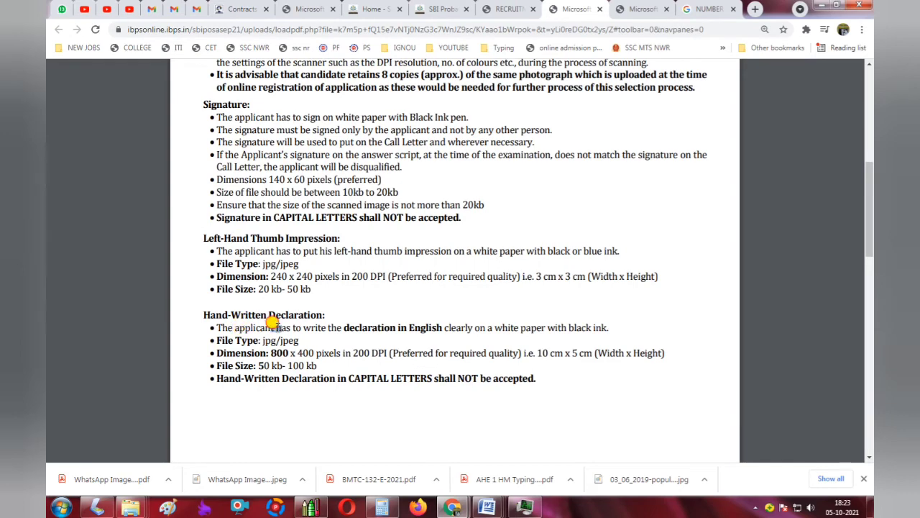
pyautogui.moveTo(272, 324); pyautogui.dragTo(408, 315)
pyautogui.keyDown('ctrl'); pyautogui.scroll(1, 348, 338); pyautogui.keyUp('ctrl')
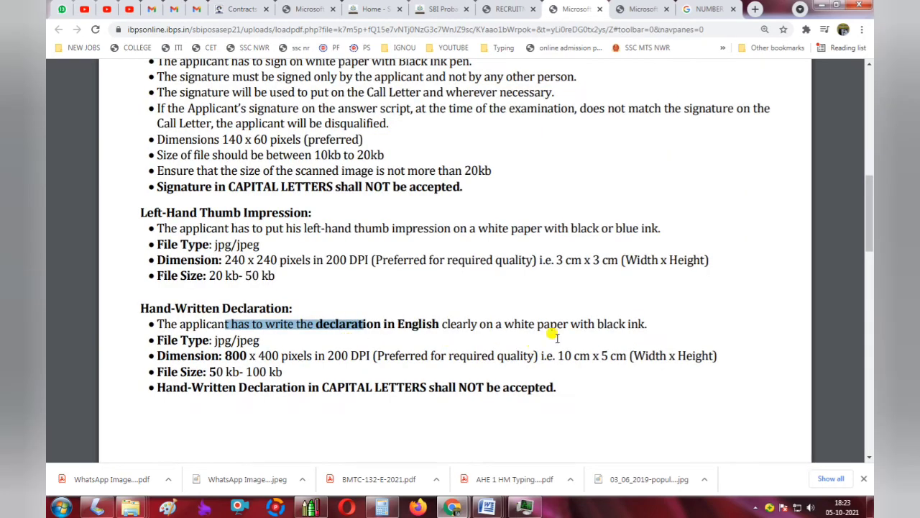
pyautogui.moveTo(597, 324); pyautogui.dragTo(667, 325)
pyautogui.keyDown('ctrl'); pyautogui.scroll(1, 565, 341); pyautogui.keyUp('ctrl')
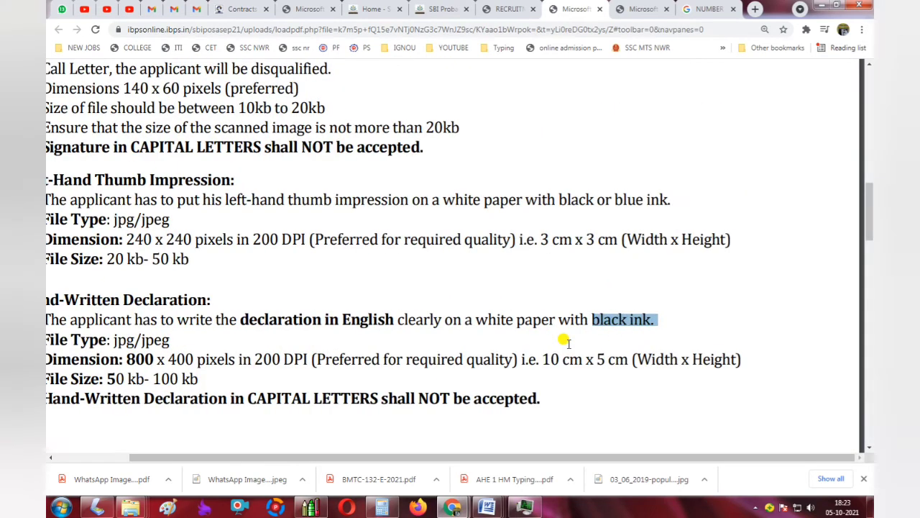
pyautogui.click(591, 322)
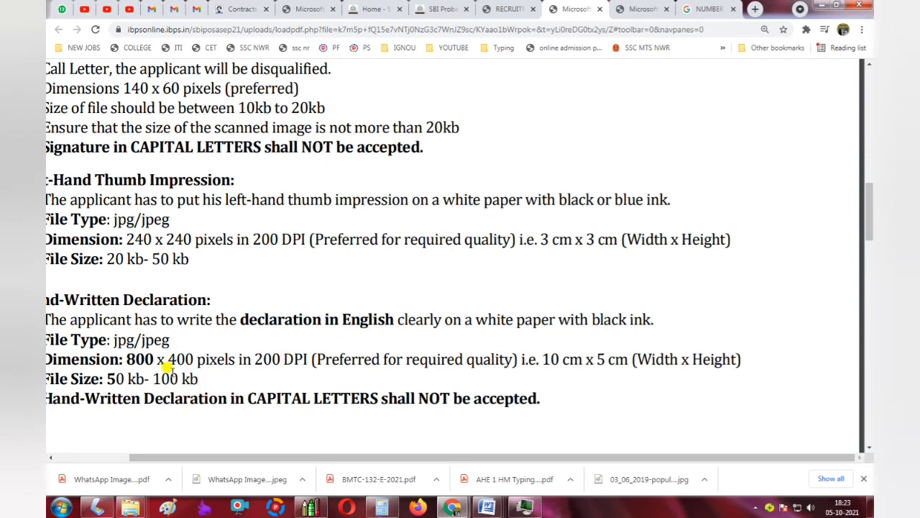
pyautogui.moveTo(117, 374); pyautogui.dragTo(189, 375)
pyautogui.scroll(1, 180, 354)
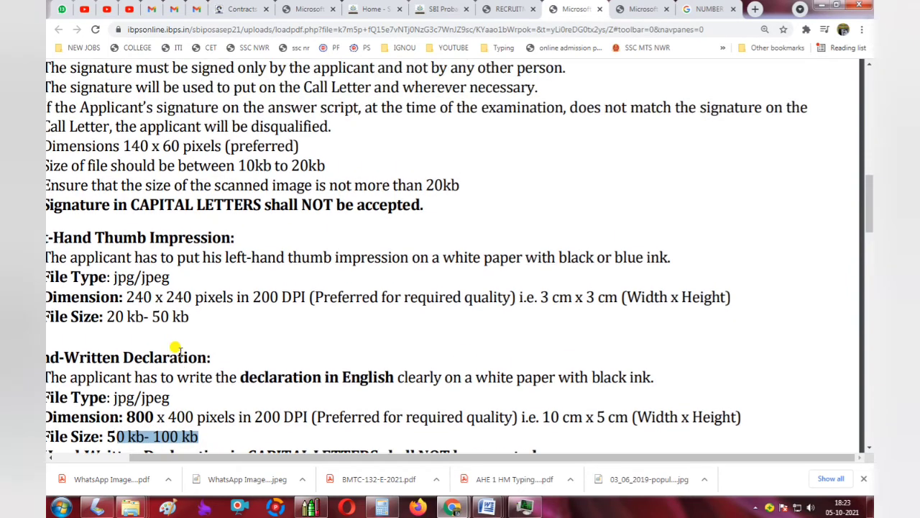
pyautogui.moveTo(134, 317); pyautogui.dragTo(188, 317)
pyautogui.click(506, 9)
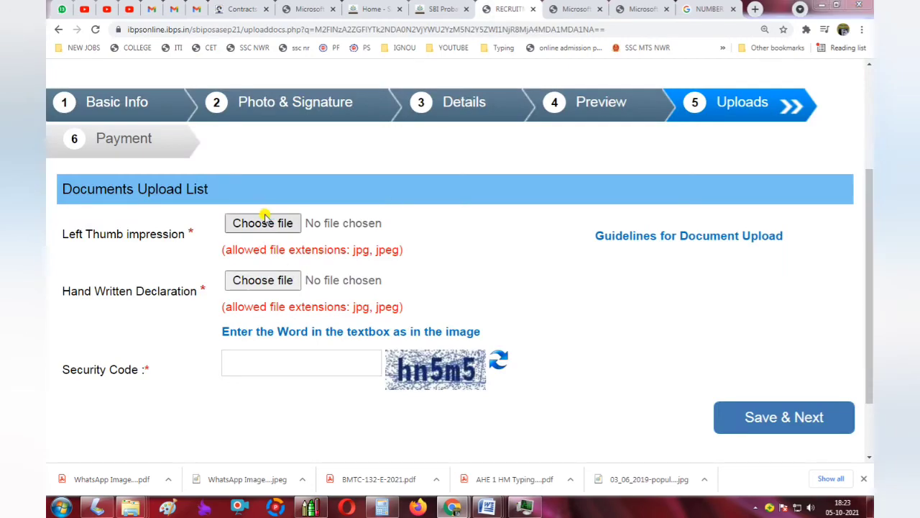
# Attach rti.jpg as the Left Thumb impression.
pyautogui.click(263, 220)
pyautogui.doubleClick(604, 101)
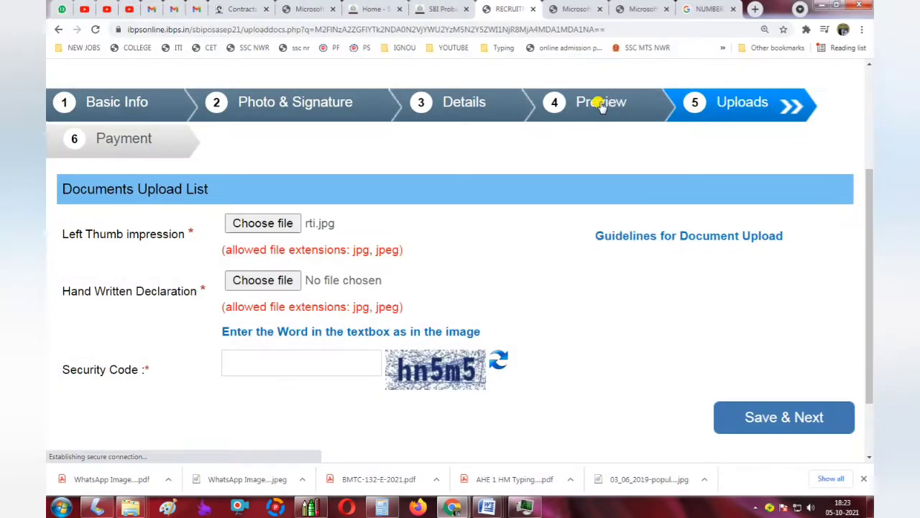
pyautogui.scroll(-3, 421, 277)
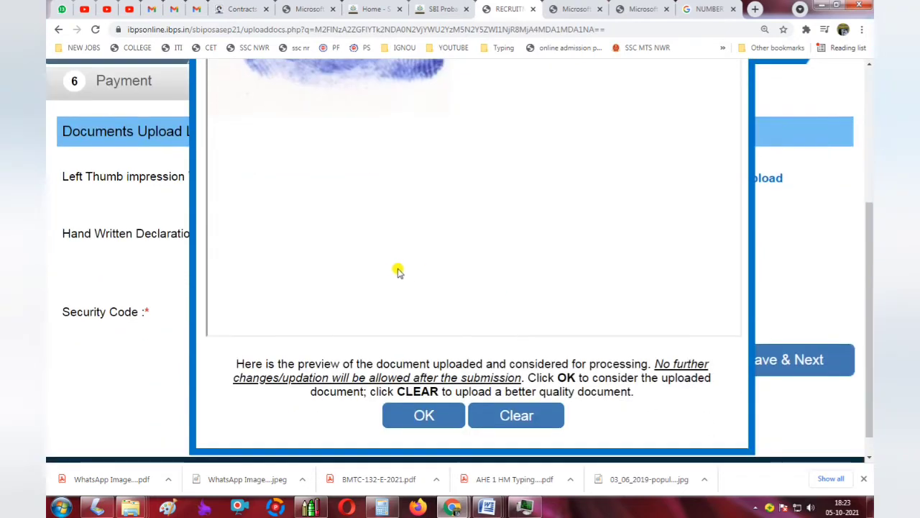
pyautogui.scroll(2, 428, 288)
pyautogui.scroll(-3, 437, 302)
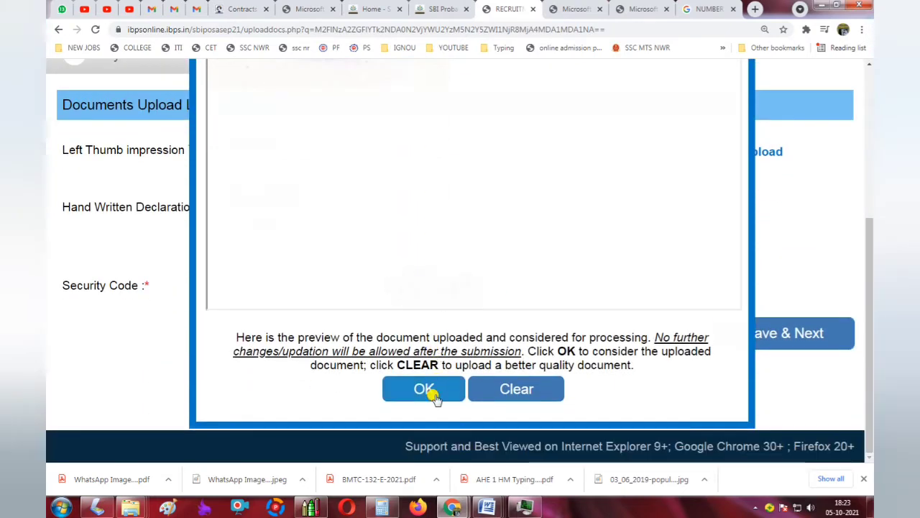
# Accept the thumb impression preview and start choosing the Hand Written Declaration file.
pyautogui.click(426, 390)
pyautogui.moveTo(122, 201); pyautogui.dragTo(205, 199)
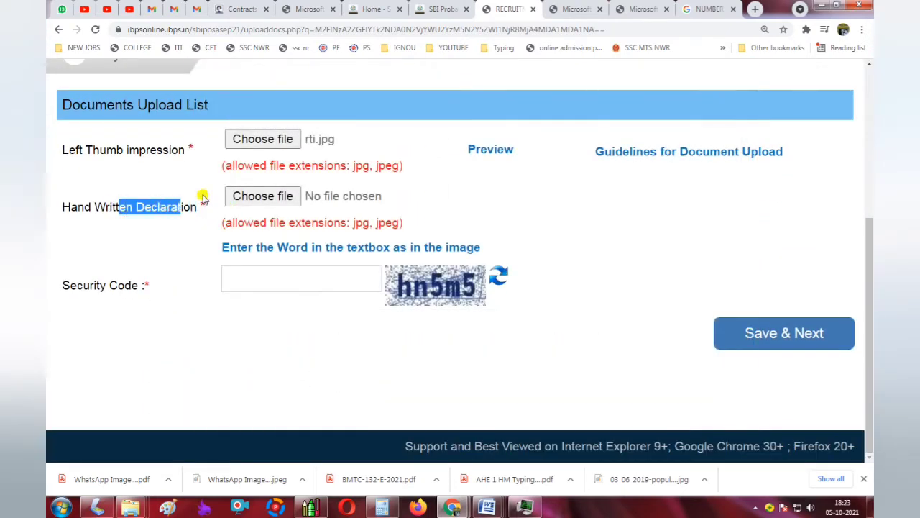
pyautogui.click(263, 197)
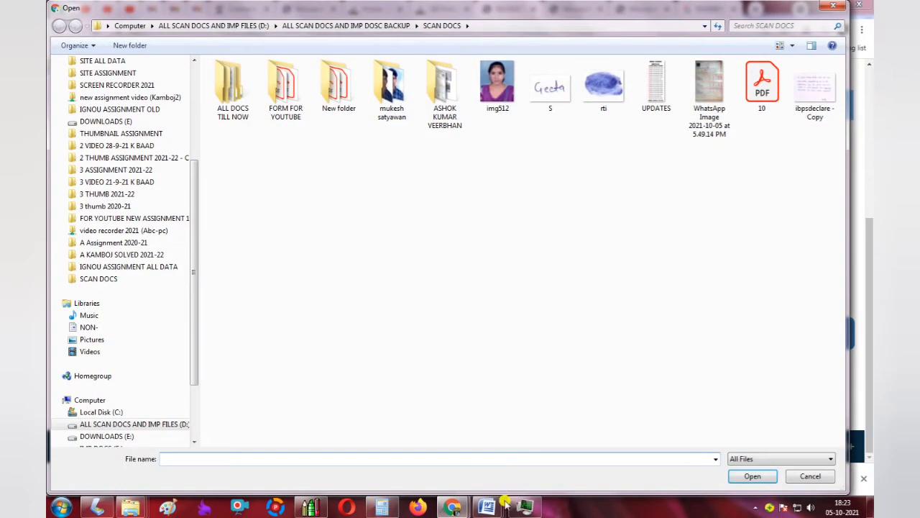
# Enter the candidate's full name and date of birth into the Word self-declaration's first two blanks.
pyautogui.moveTo(506, 501)
pyautogui.click(701, 445)
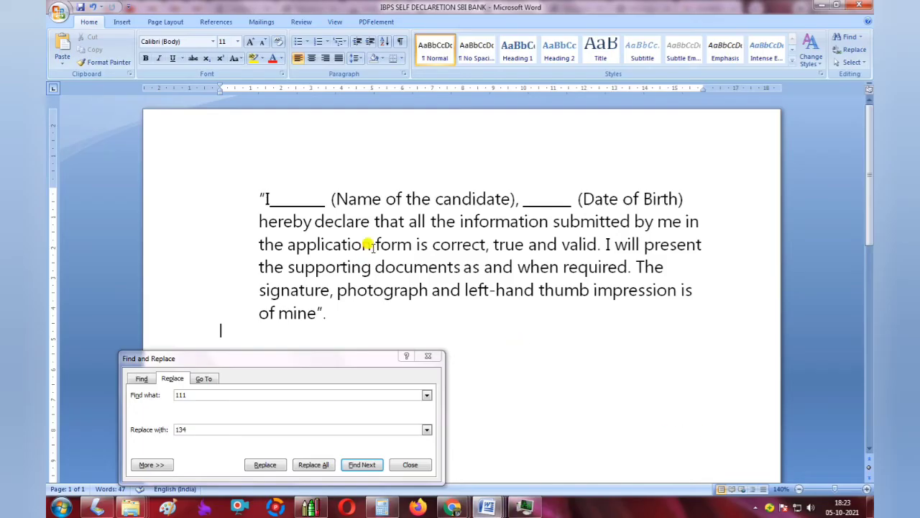
pyautogui.click(427, 355)
pyautogui.scroll(3, 542, 277)
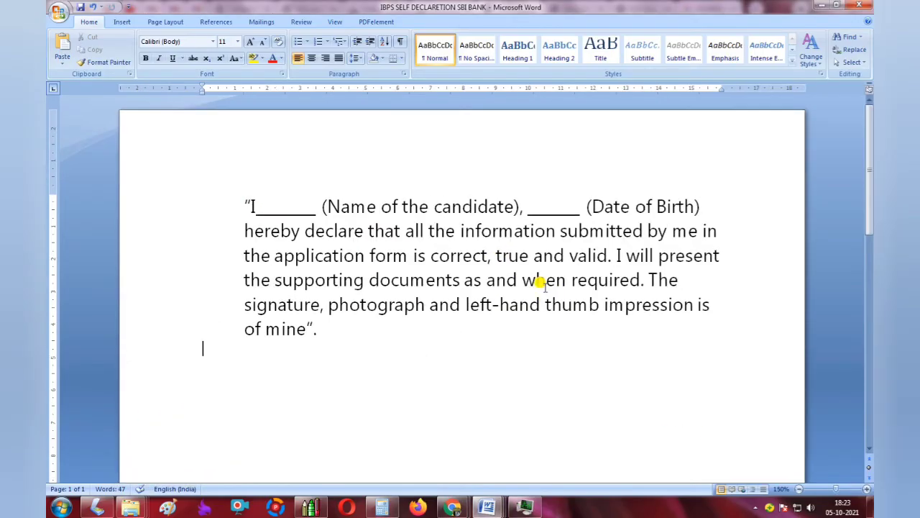
pyautogui.scroll(1, 542, 282)
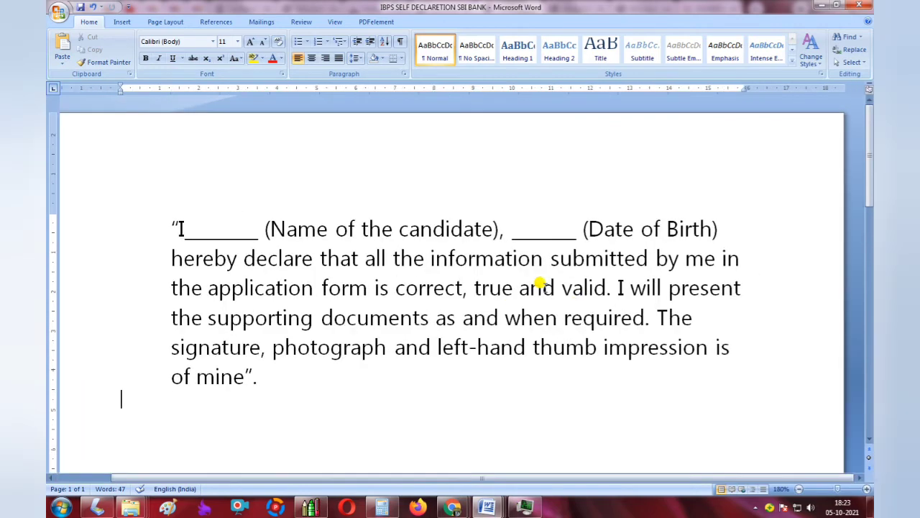
pyautogui.doubleClick(182, 231)
pyautogui.click(205, 233)
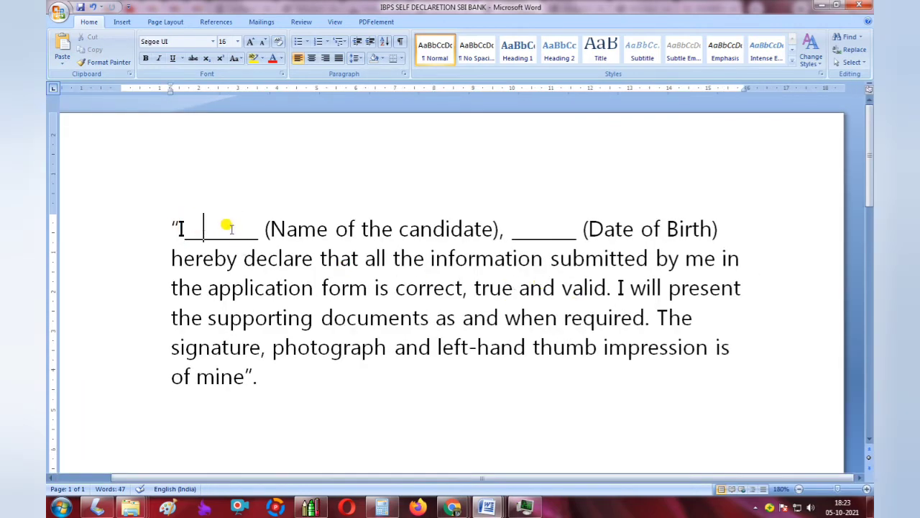
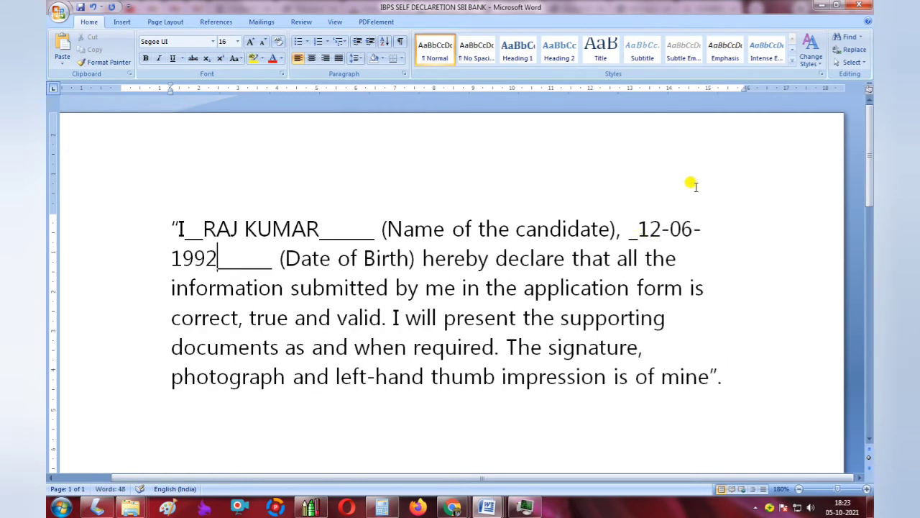
pyautogui.moveTo(441, 253); pyautogui.dragTo(648, 265)
pyautogui.moveTo(226, 285); pyautogui.dragTo(558, 320)
# Check the 172 KB 'ibpsdeclare - Copy' image in Paint from SCAN DOCS, then close it.
pyautogui.moveTo(133, 500)
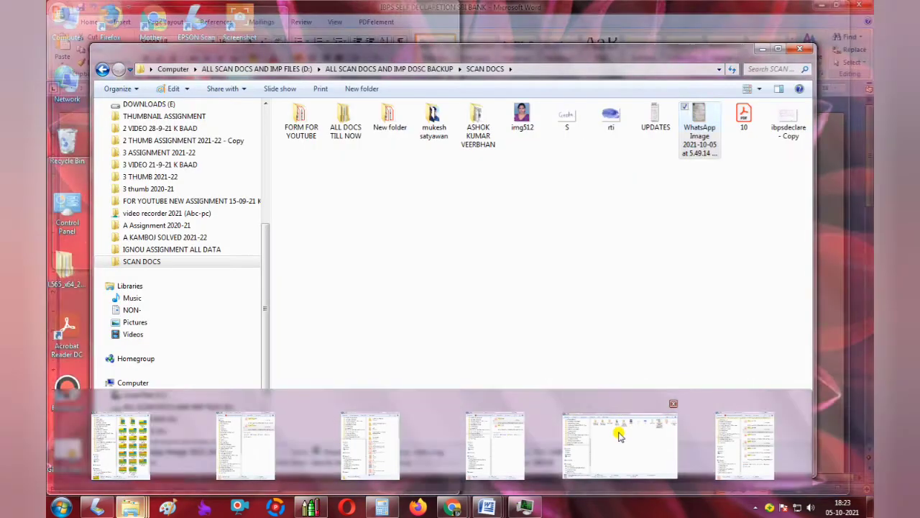
pyautogui.click(618, 438)
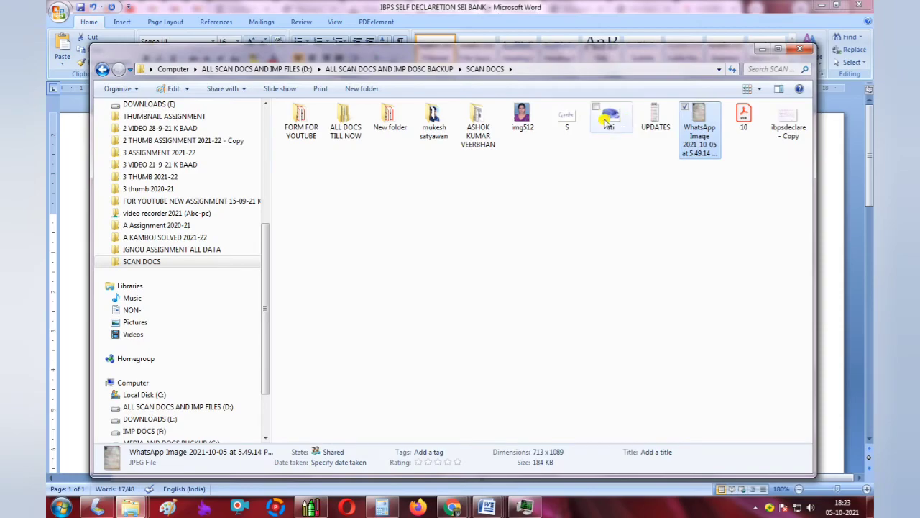
pyautogui.doubleClick(789, 118)
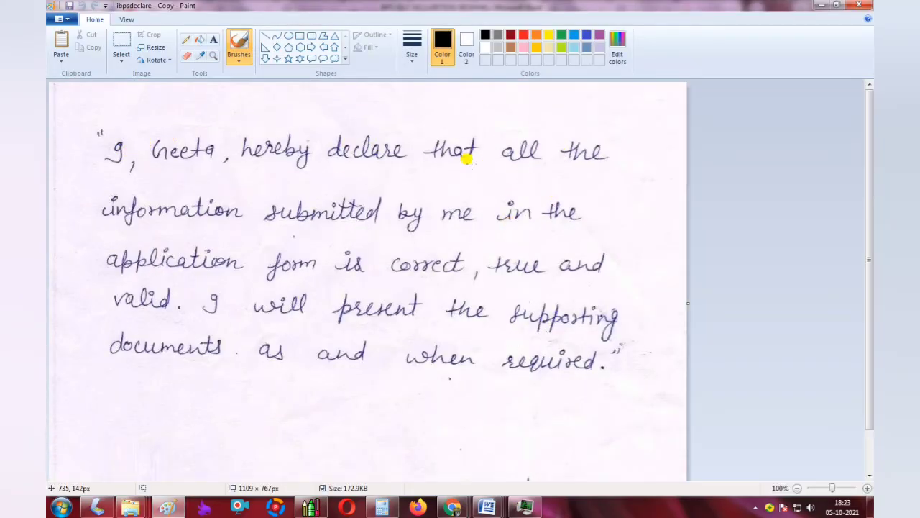
pyautogui.scroll(-2, 467, 160)
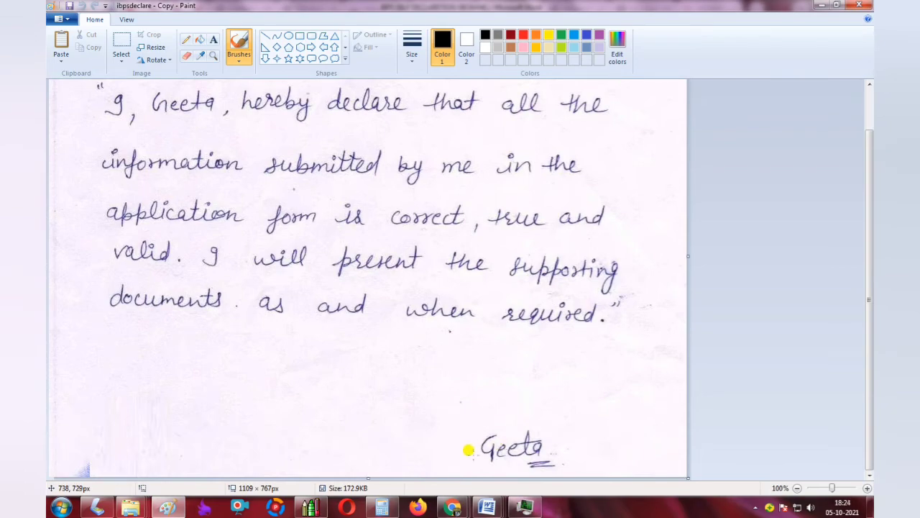
pyautogui.click(822, 6)
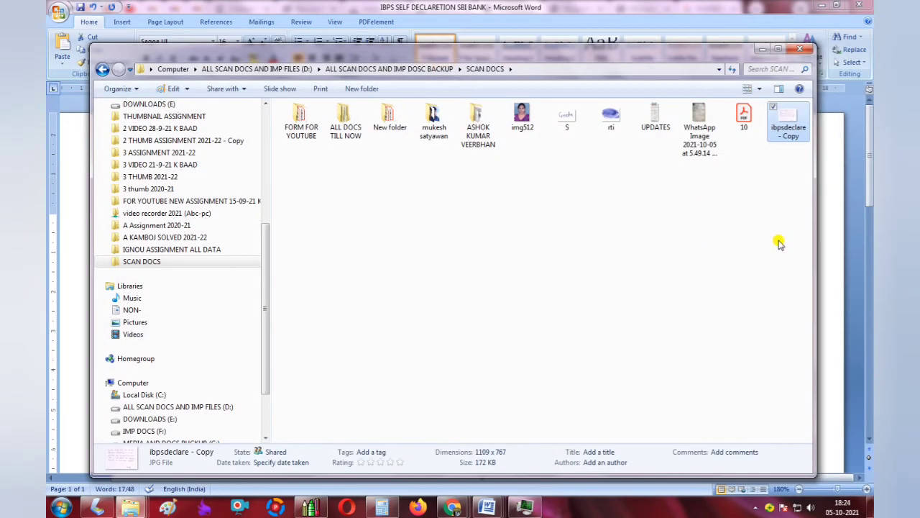
pyautogui.click(834, 316)
pyautogui.click(303, 246)
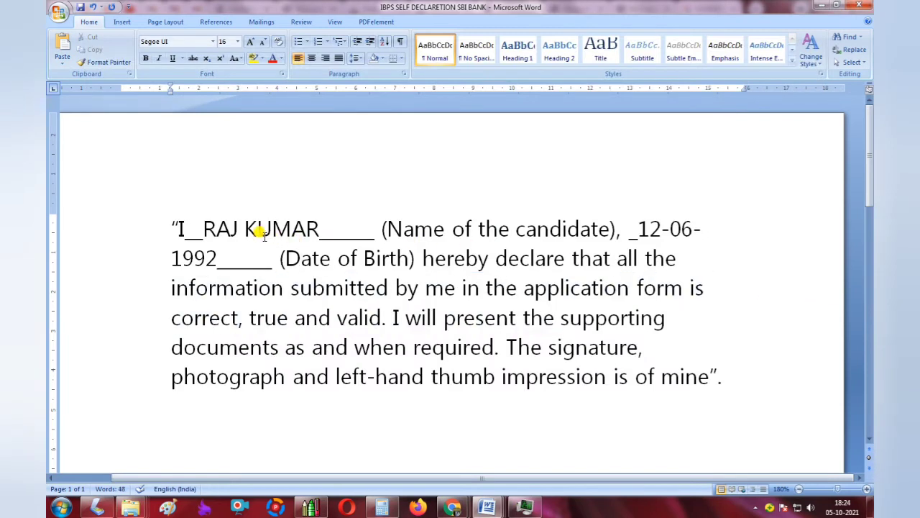
pyautogui.moveTo(195, 223); pyautogui.dragTo(319, 229)
pyautogui.moveTo(448, 262); pyautogui.dragTo(615, 260)
pyautogui.moveTo(228, 289); pyautogui.dragTo(604, 288)
pyautogui.moveTo(294, 318); pyautogui.dragTo(579, 314)
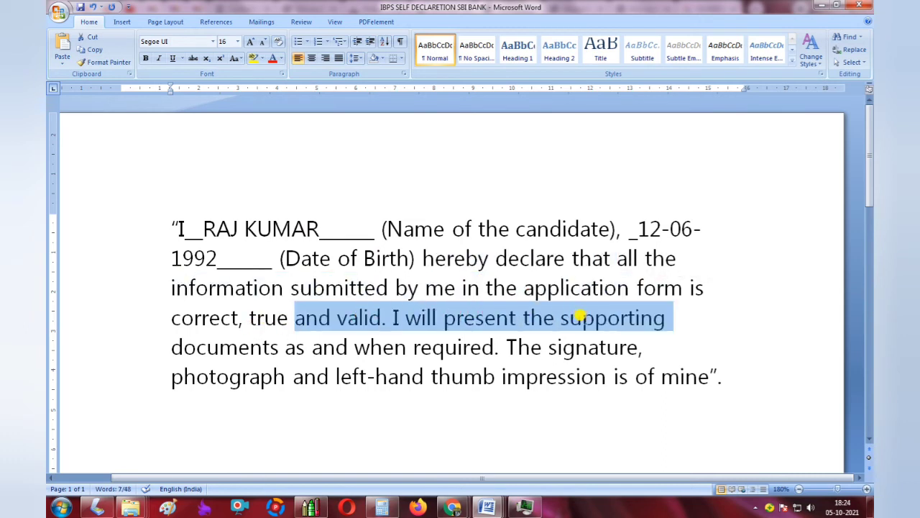
pyautogui.moveTo(351, 349); pyautogui.dragTo(460, 347)
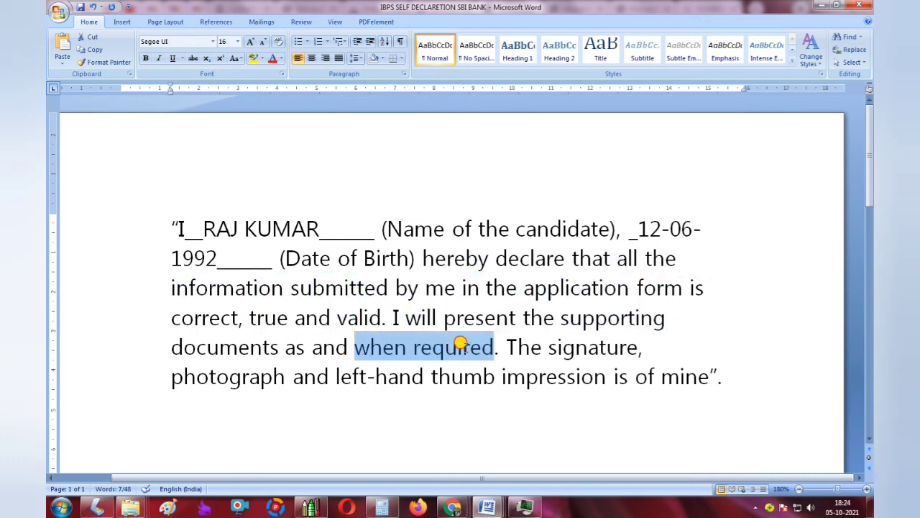
pyautogui.click(188, 373)
pyautogui.moveTo(189, 374); pyautogui.dragTo(516, 362)
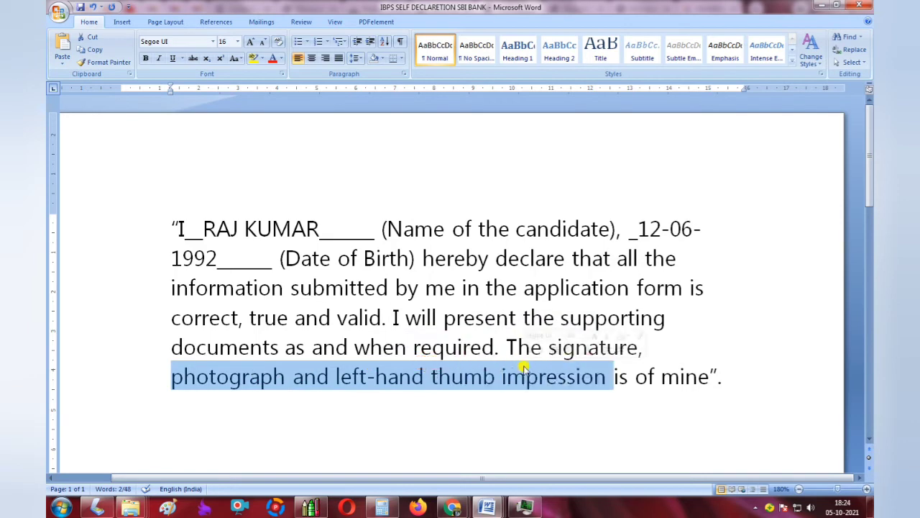
pyautogui.click(460, 506)
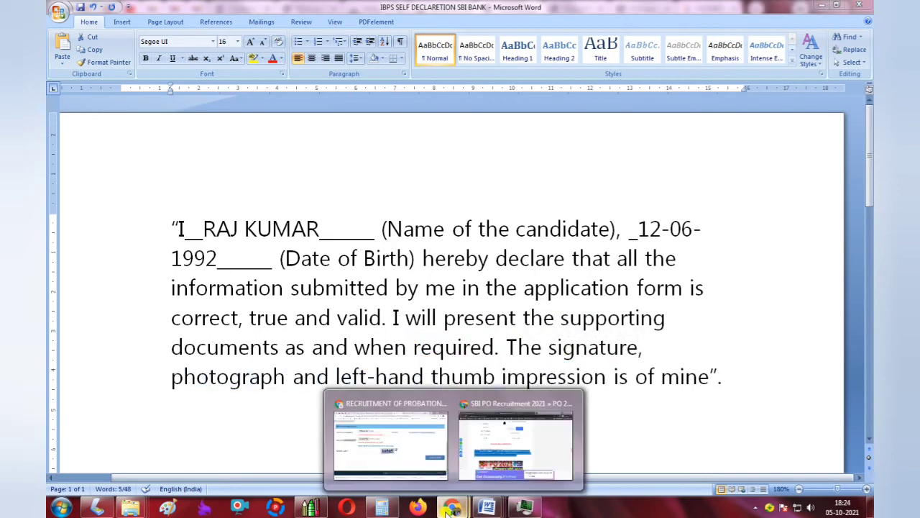
# Upload 'ibpsdeclare - Copy' as the declaration and note the 50–100 KB size error.
pyautogui.click(401, 470)
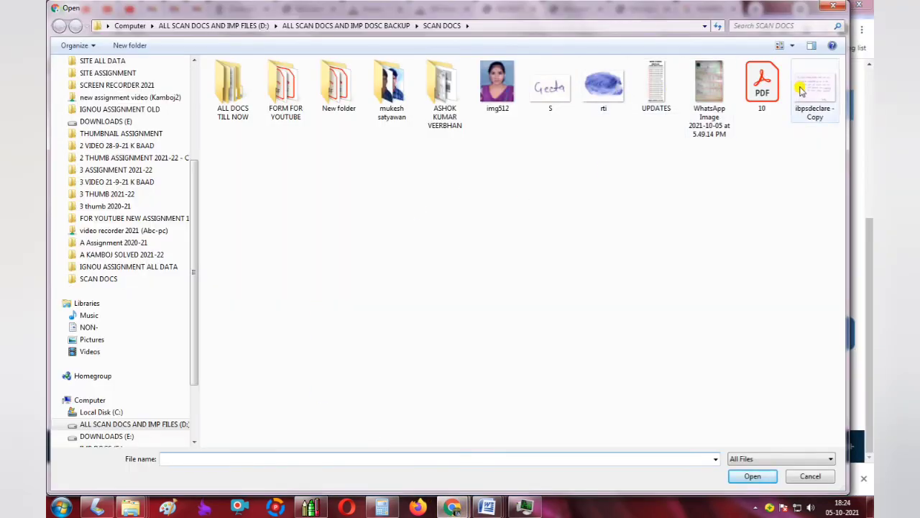
pyautogui.doubleClick(800, 103)
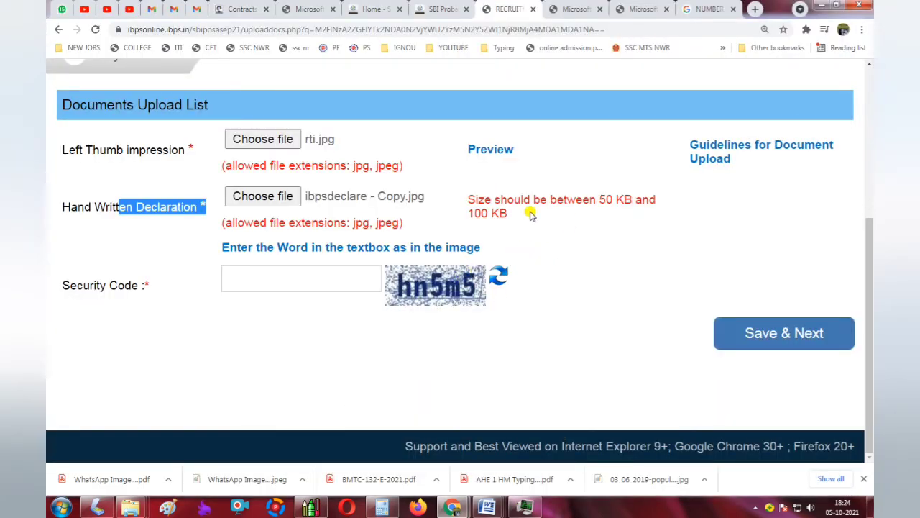
pyautogui.moveTo(507, 199); pyautogui.dragTo(588, 203)
# Open 'ibpsdeclare - Copy' for editing in Paint from the file picker.
pyautogui.click(273, 188)
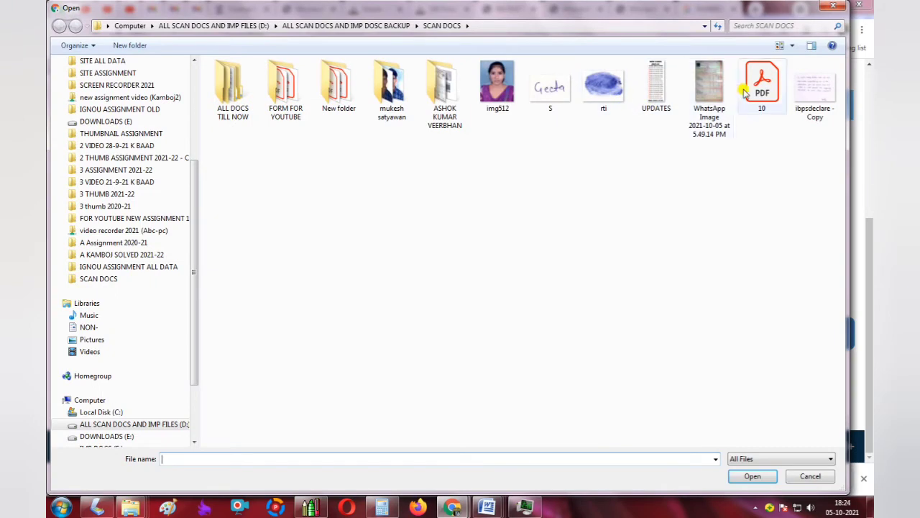
pyautogui.click(802, 94)
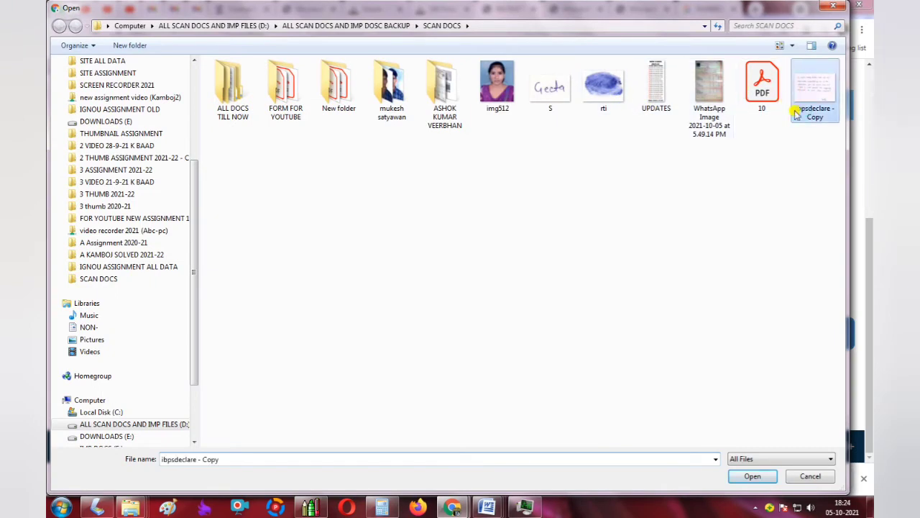
pyautogui.rightClick(794, 109)
pyautogui.click(750, 119)
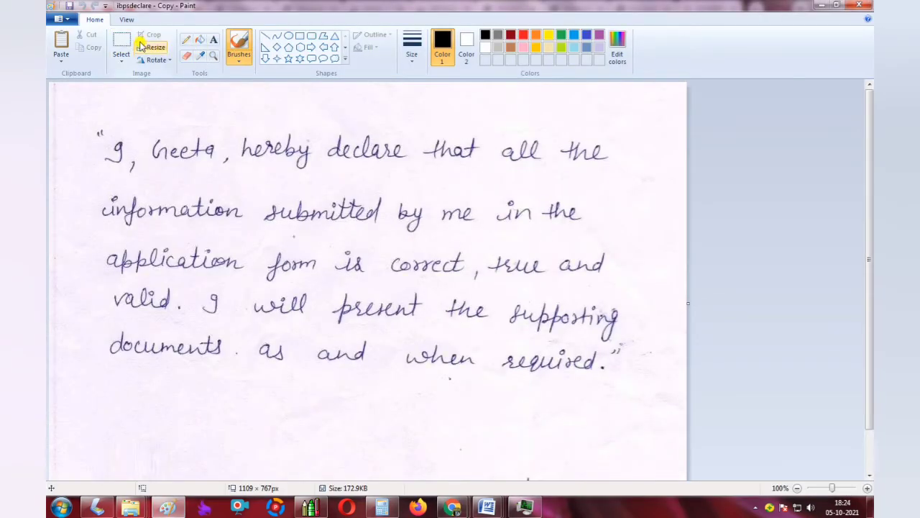
# Resize the declaration image in Paint to 66% horizontally (732 × 507 px).
pyautogui.click(150, 47)
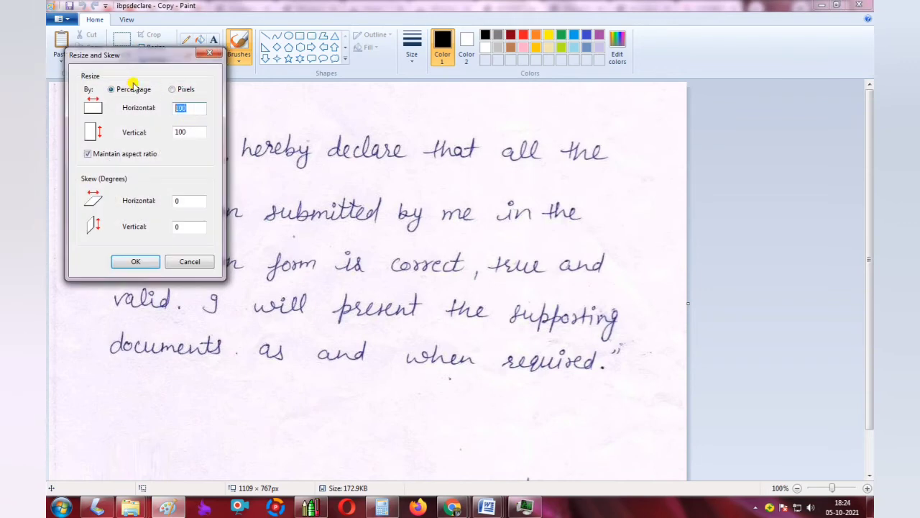
pyautogui.press('Return')
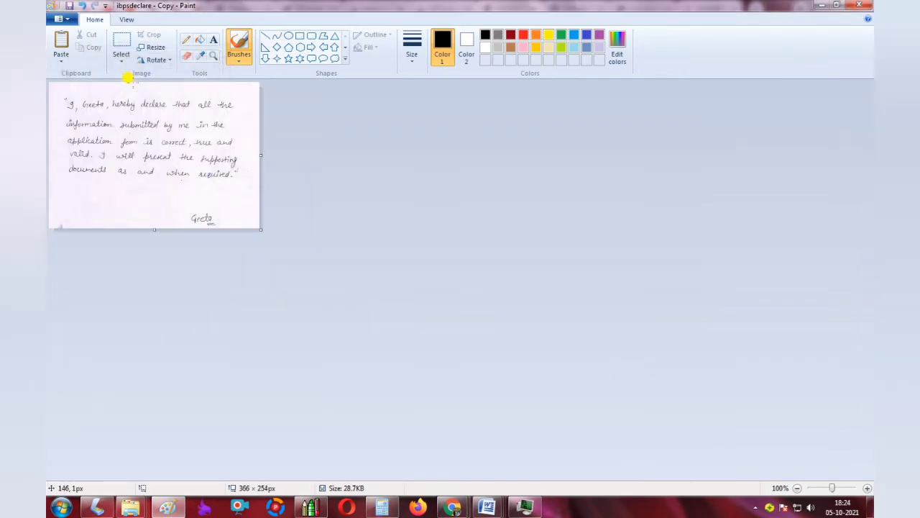
pyautogui.hotkey('ctrl', 'z')
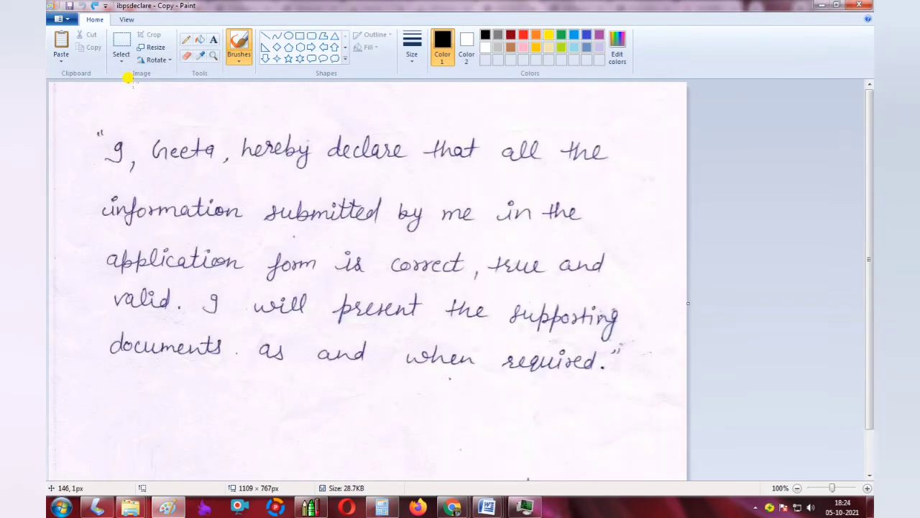
pyautogui.click(150, 47)
pyautogui.write('66')
pyautogui.press('Return')
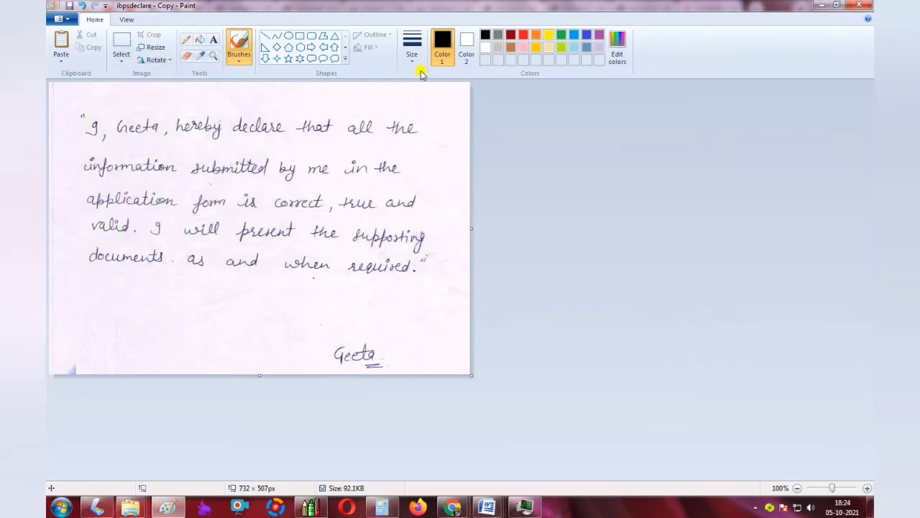
# Rename the resized image file to RR and upload RR.jpg as the declaration.
pyautogui.hotkey('ctrl', 'o')
pyautogui.click(815, 115)
pyautogui.write('S')
pyautogui.press('Return')
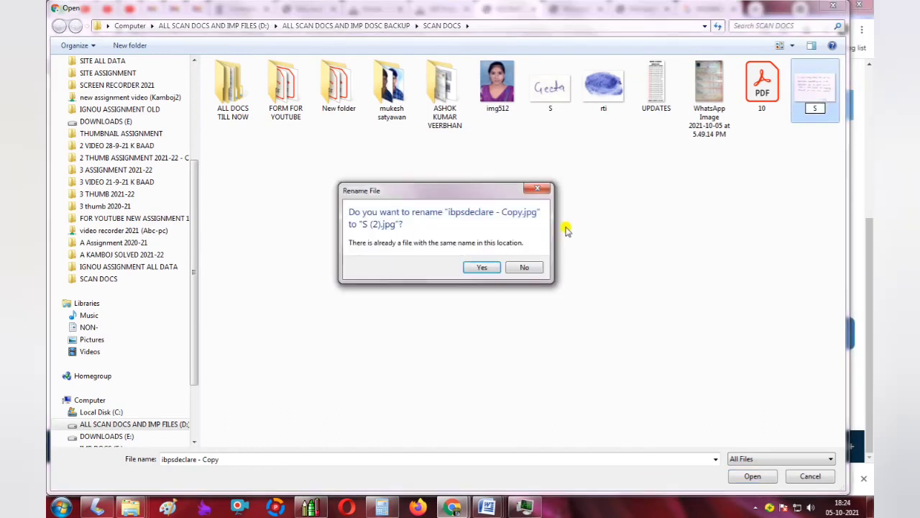
pyautogui.click(532, 266)
pyautogui.click(809, 111)
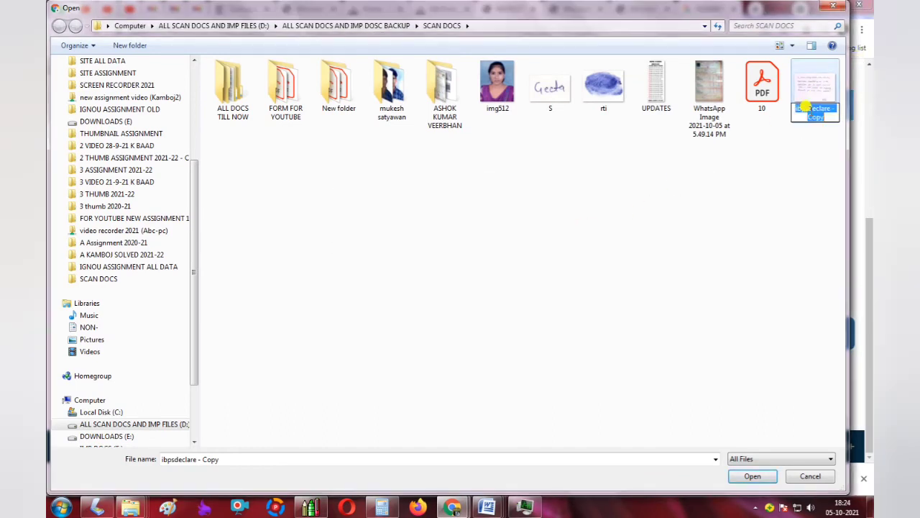
pyautogui.write('RR')
pyautogui.press('Return')
pyautogui.doubleClick(808, 119)
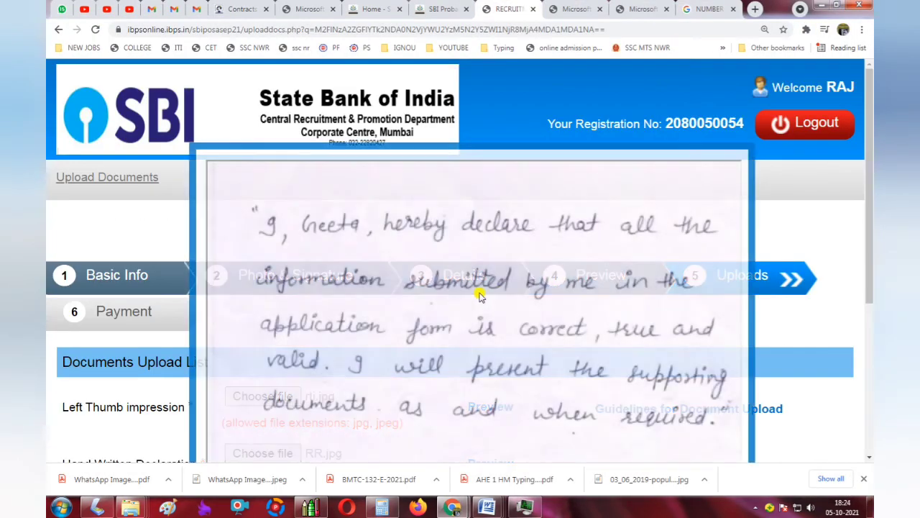
# Accept the RR.jpg preview, save the uploads and continue to the 750.00 Payment step.
pyautogui.scroll(-3, 716, 338)
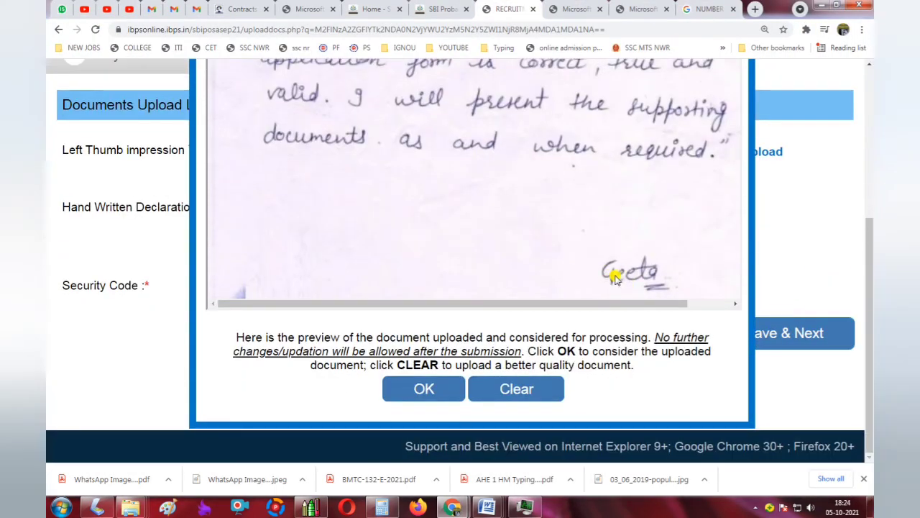
pyautogui.click(426, 387)
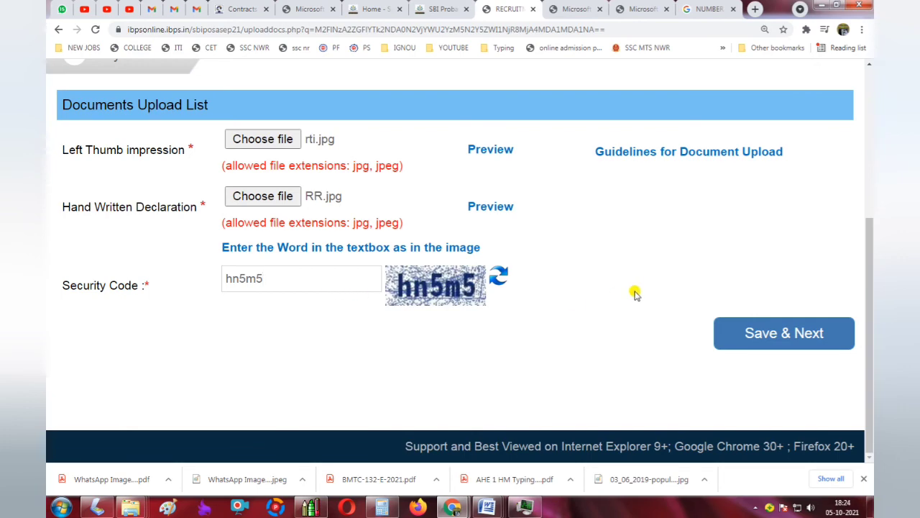
pyautogui.click(752, 333)
pyautogui.click(521, 117)
pyautogui.scroll(-2, 550, 263)
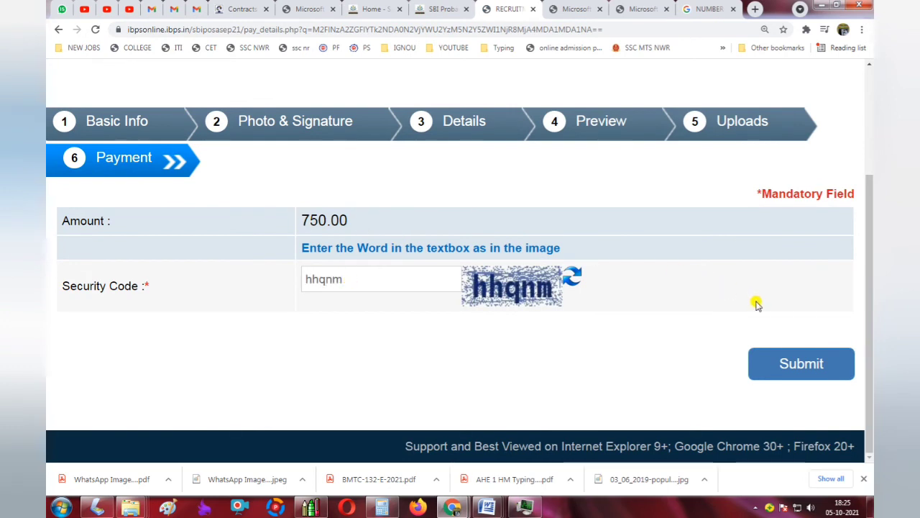
# Submit the 750.00 fee payment form and confirm the submission.
pyautogui.click(799, 363)
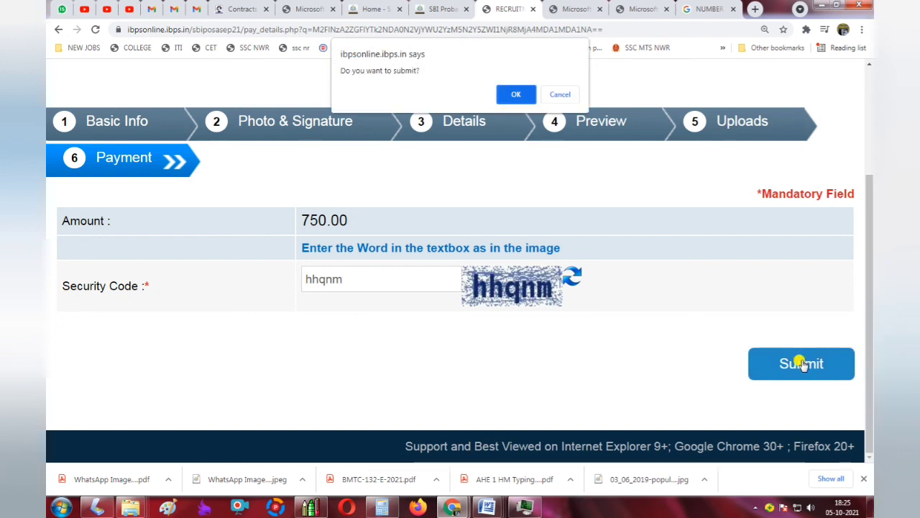
pyautogui.click(510, 94)
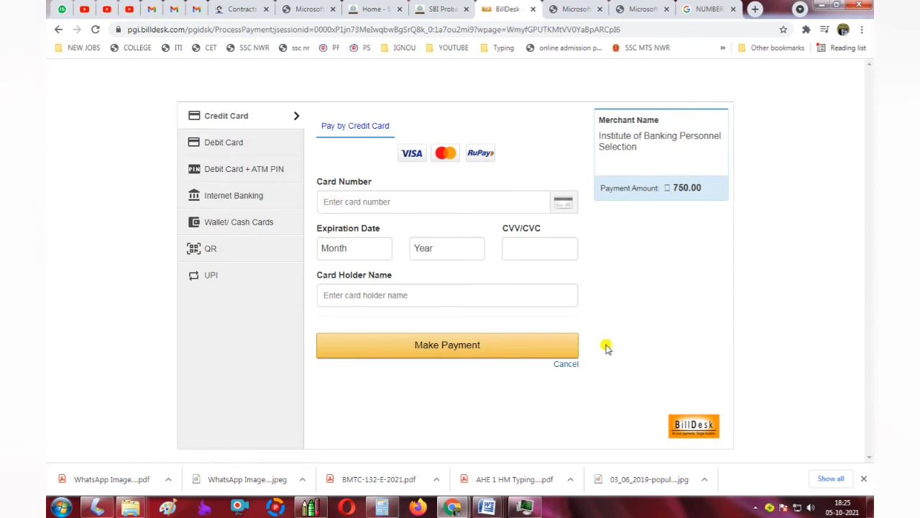
# Cancel the card payment and abort it, citing 'I cannot find my bank payment option'.
pyautogui.click(572, 365)
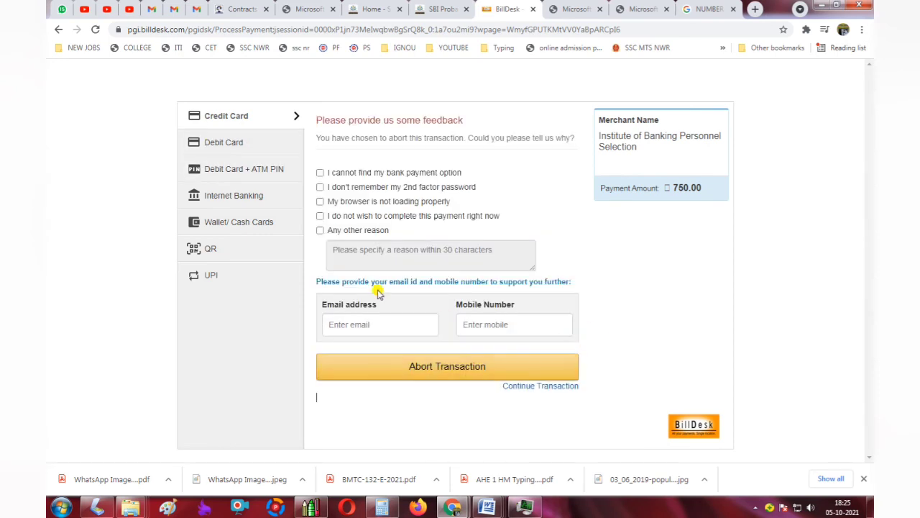
pyautogui.click(392, 367)
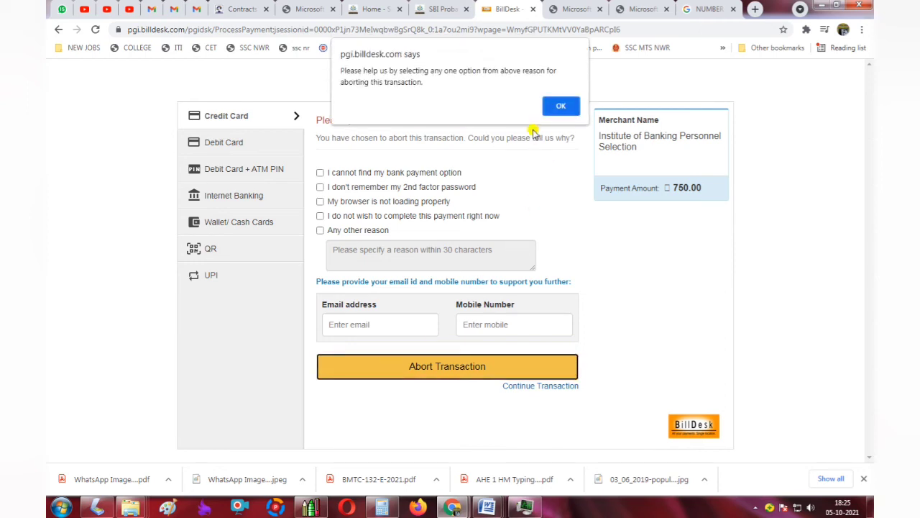
pyautogui.click(561, 106)
pyautogui.click(320, 172)
pyautogui.click(435, 377)
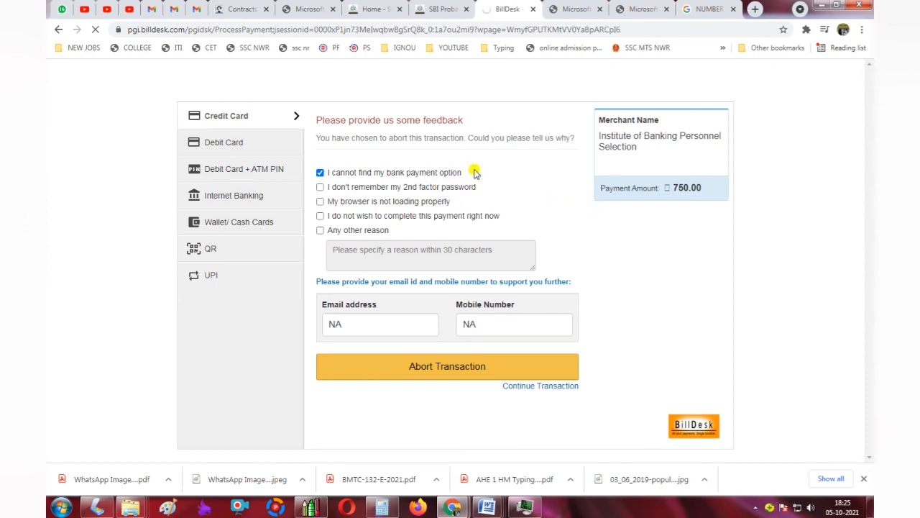
# Proceed past the certificate warning to billdesk.com and confirm resubmitting the form.
pyautogui.click(299, 355)
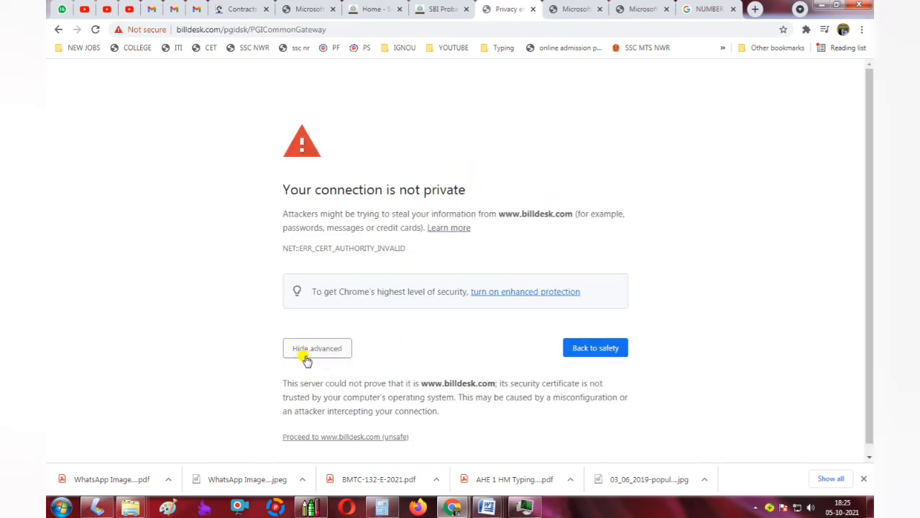
pyautogui.click(363, 437)
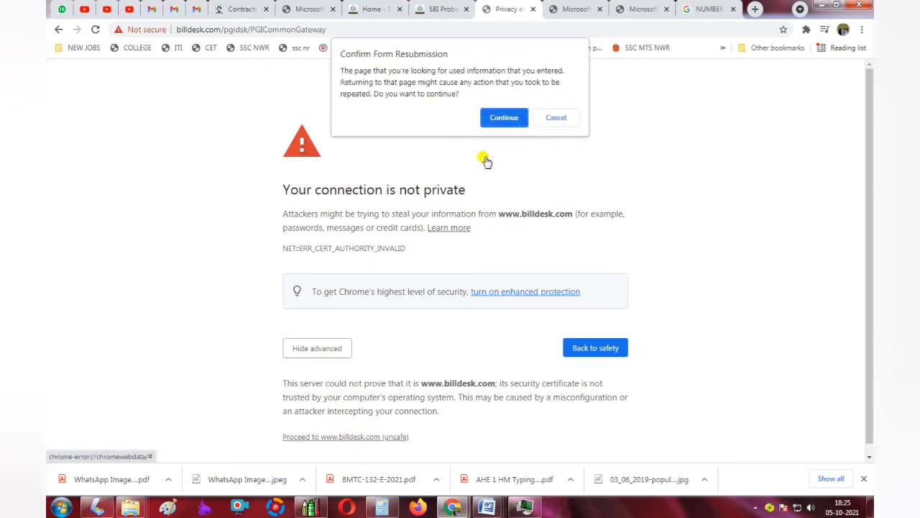
pyautogui.click(507, 118)
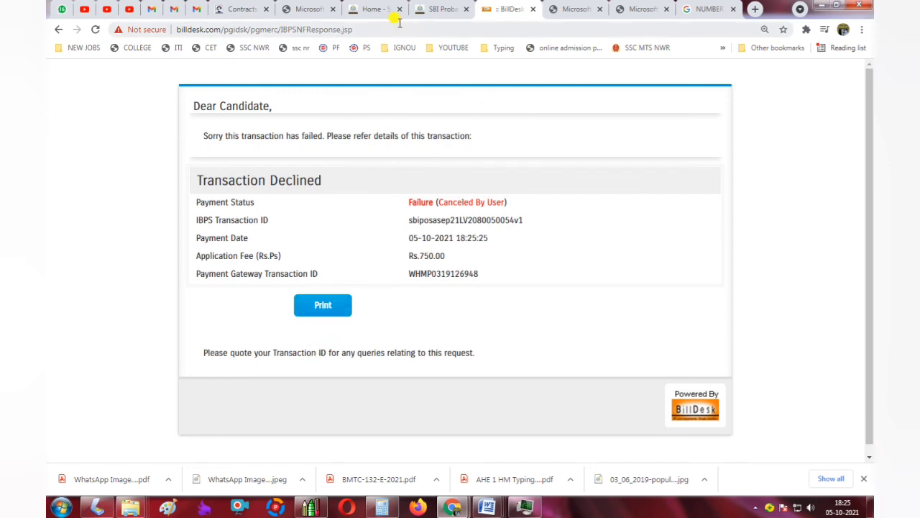
# From the SBI PO information page, follow the Apply Online link and zoom the new page out one step.
pyautogui.click(432, 9)
pyautogui.click(594, 288)
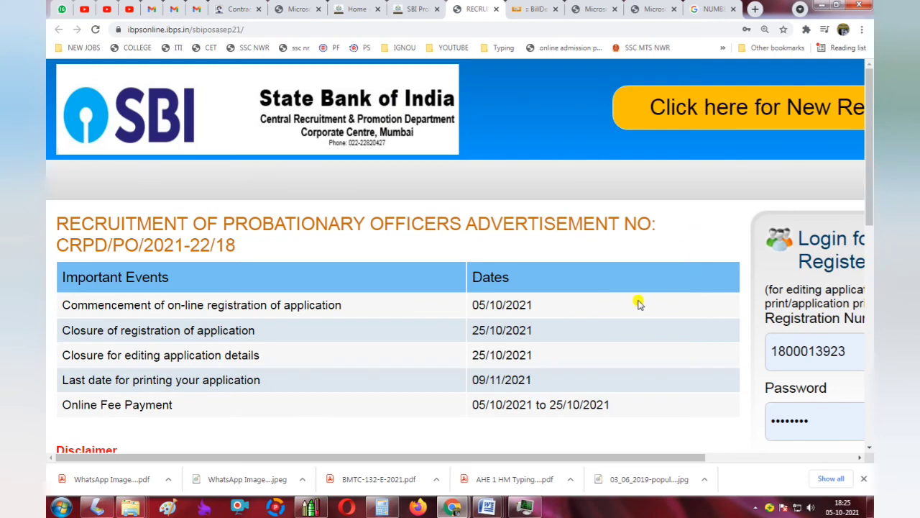
pyautogui.hotkey('ctrl', '-')
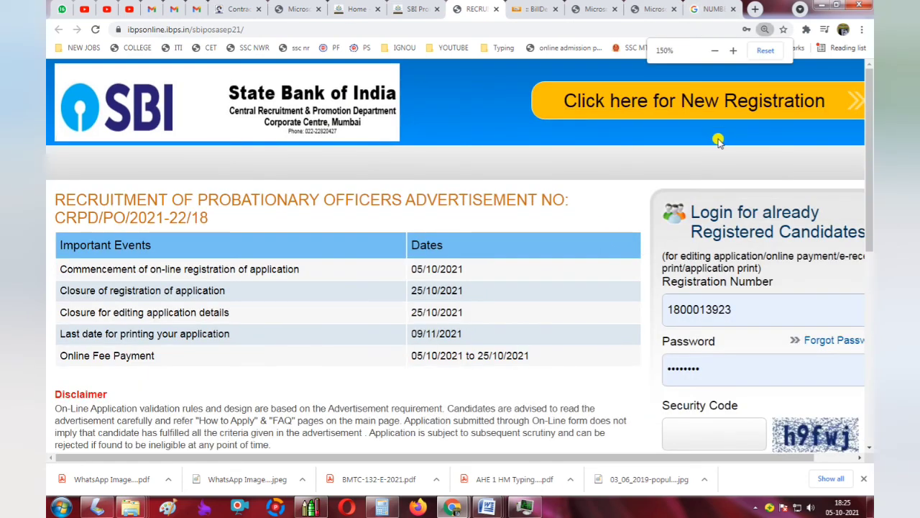